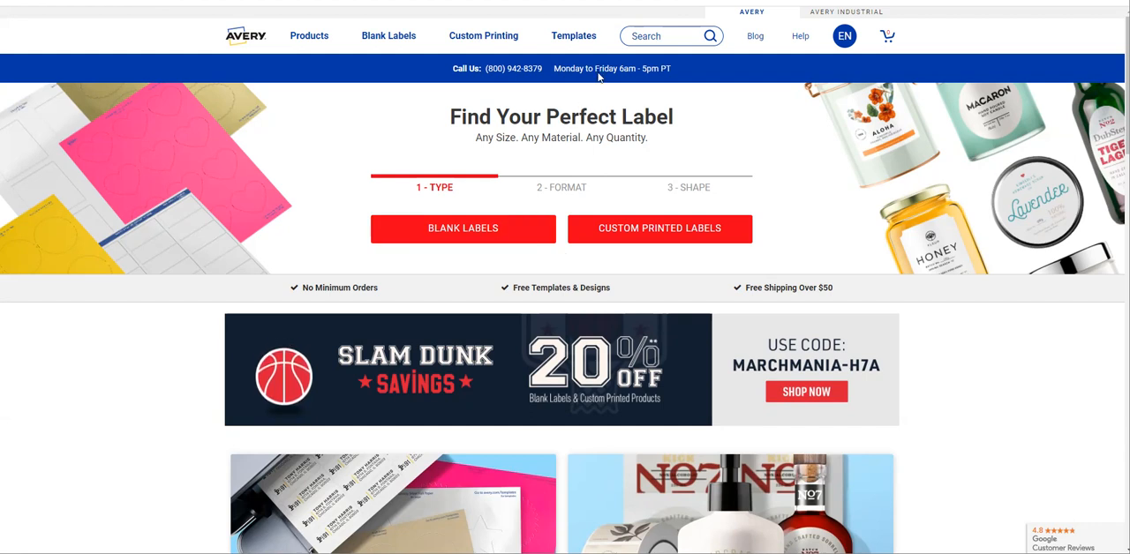
# Find Avery template 6522 for 2" x 4" shipping labels and start designing it online.
pyautogui.moveTo(582, 41)
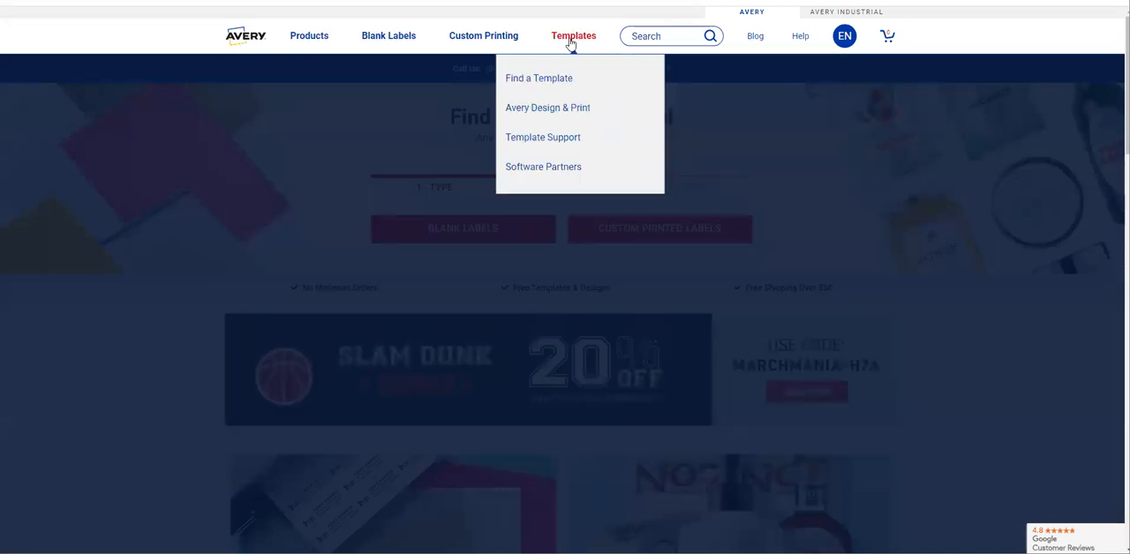
pyautogui.click(570, 44)
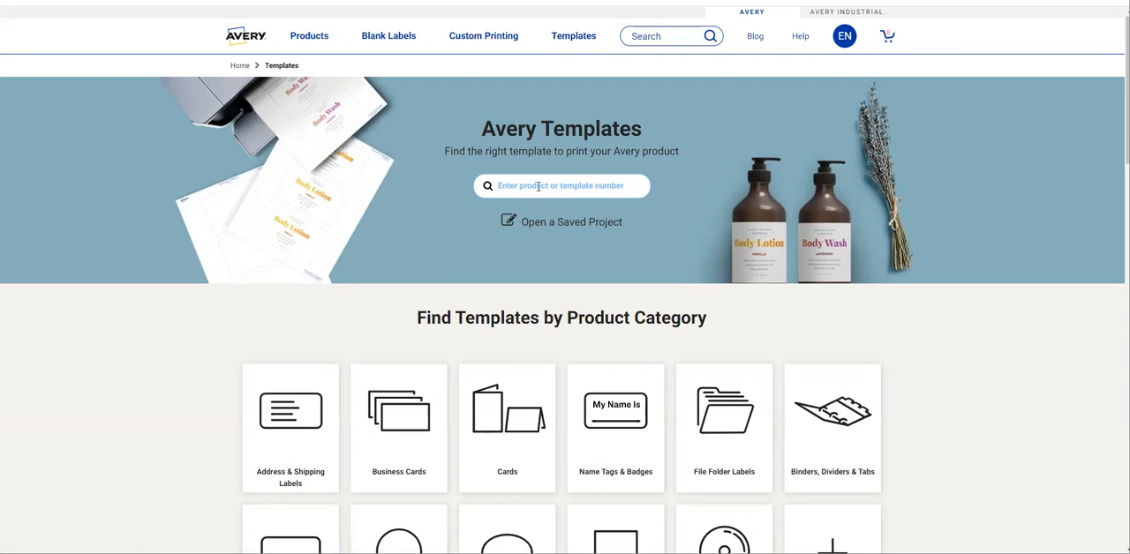
pyautogui.click(538, 186)
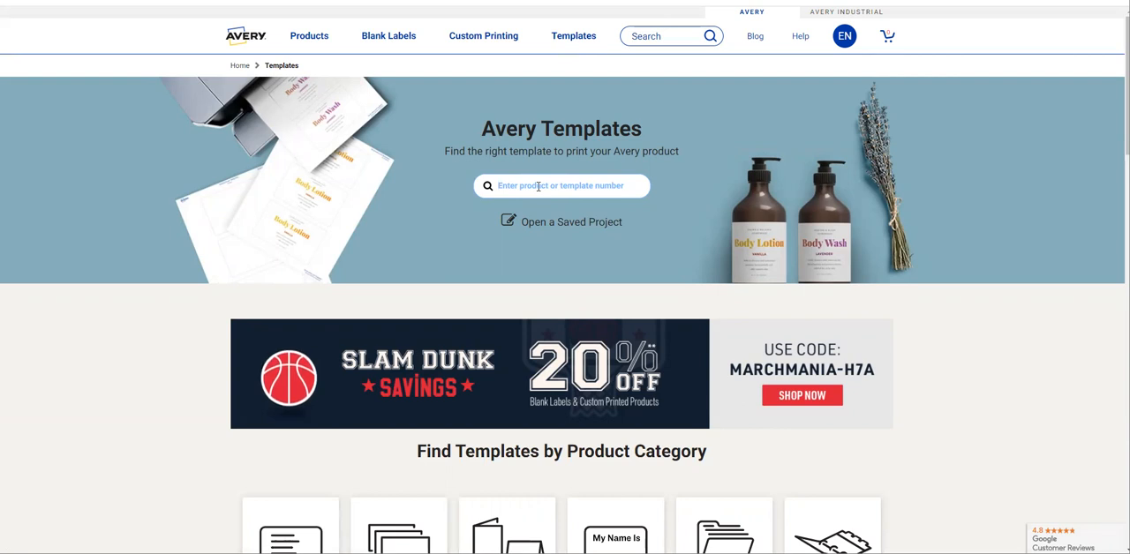
pyautogui.click(537, 187)
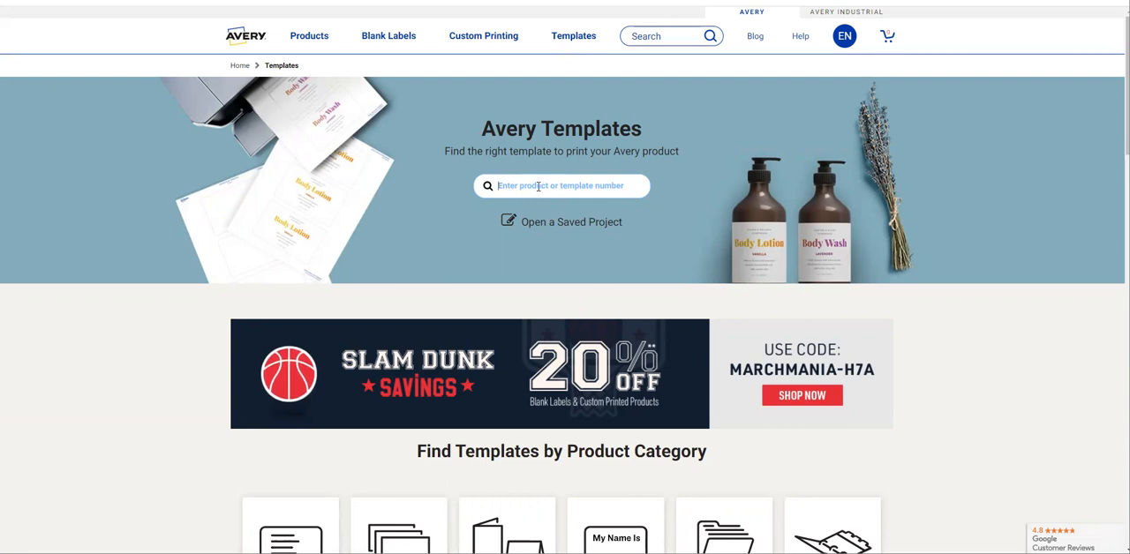
pyautogui.write('6522')
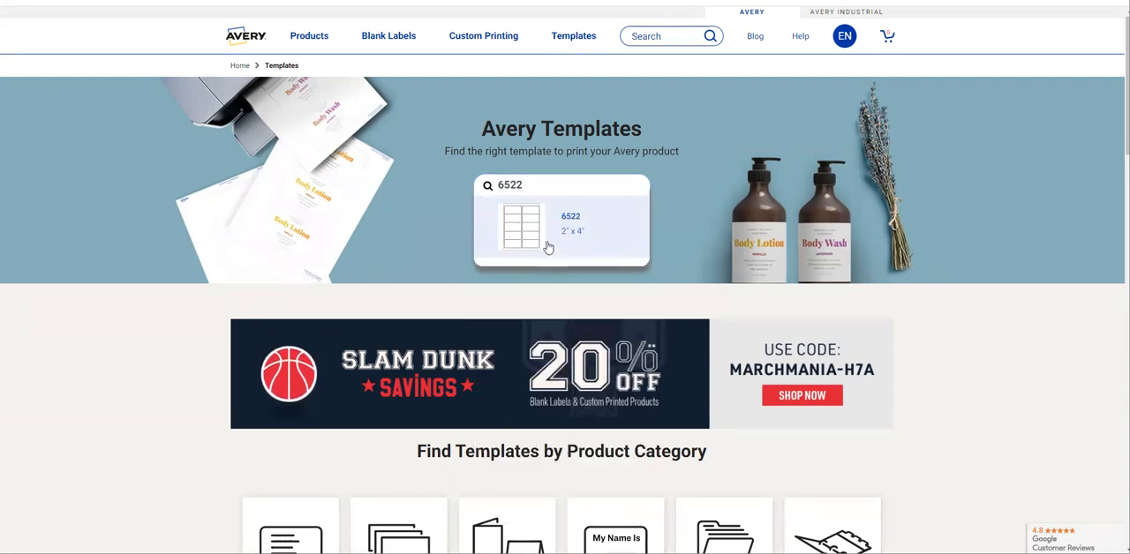
pyautogui.click(547, 245)
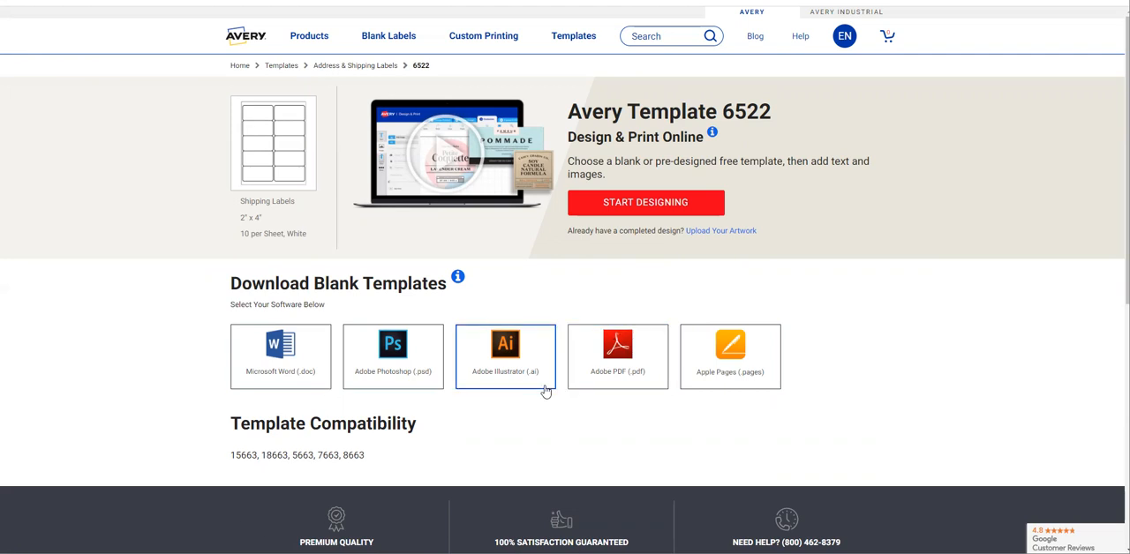
pyautogui.click(649, 204)
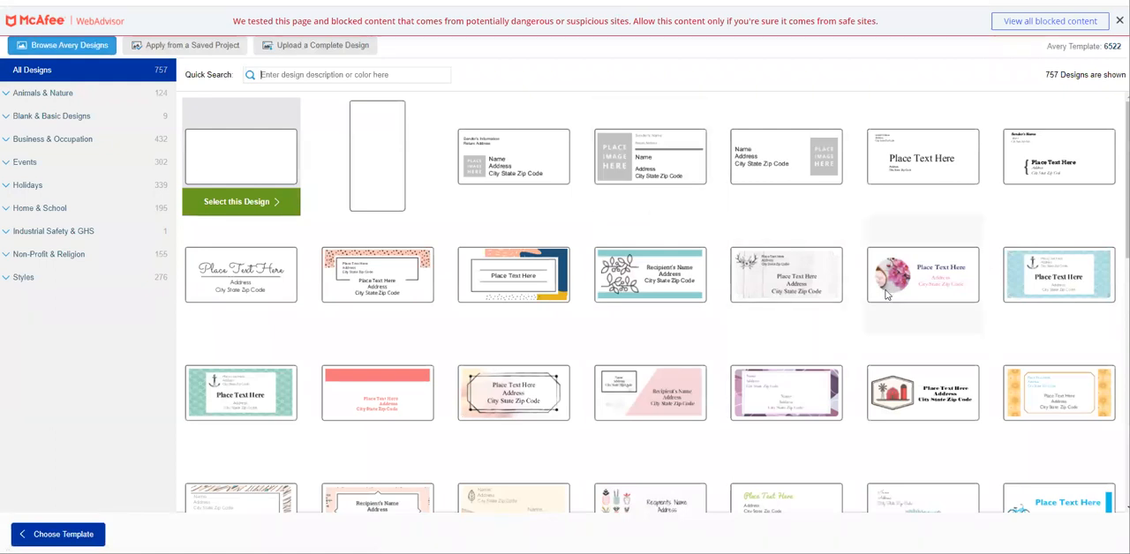
# Browse the available label designs, select the blank horizontal design, and dismiss the security warning banner.
pyautogui.scroll(-2, 886, 295)
pyautogui.scroll(-2, 886, 295)
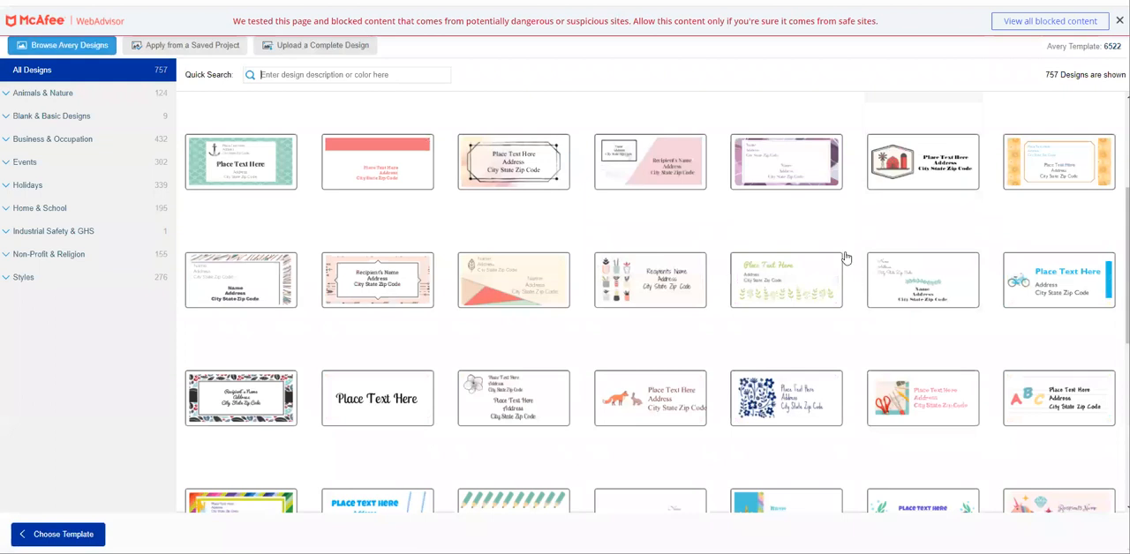
pyautogui.scroll(-3, 845, 258)
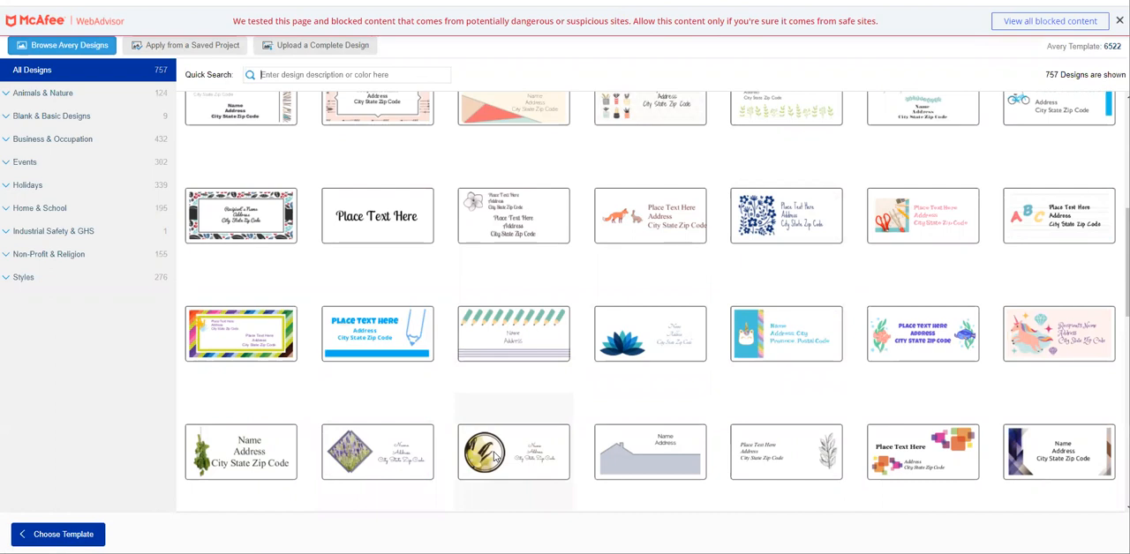
pyautogui.scroll(-1, 521, 289)
pyautogui.scroll(-5, 521, 290)
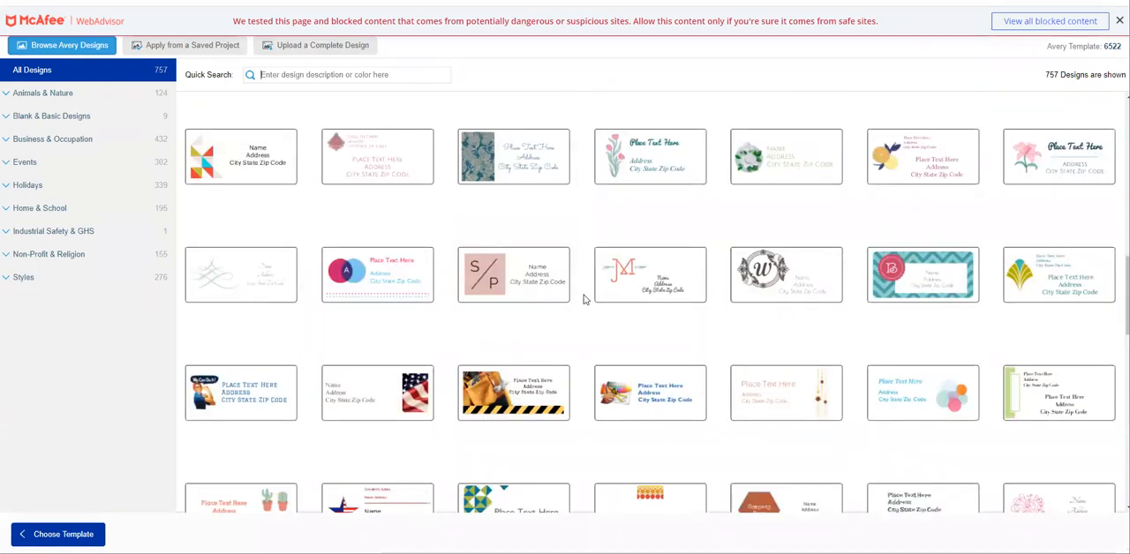
pyautogui.scroll(5, 585, 294)
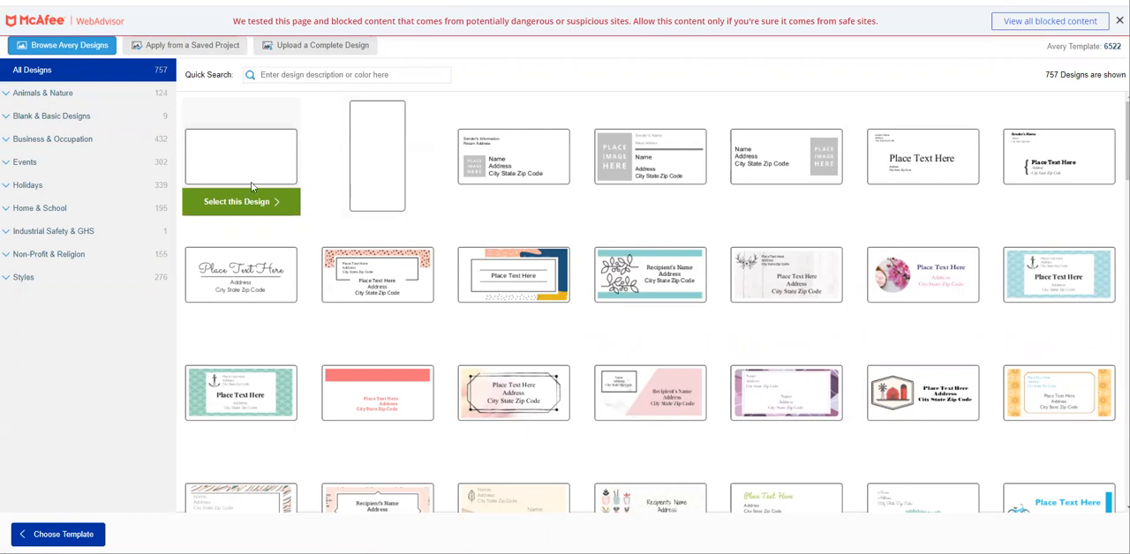
pyautogui.click(257, 209)
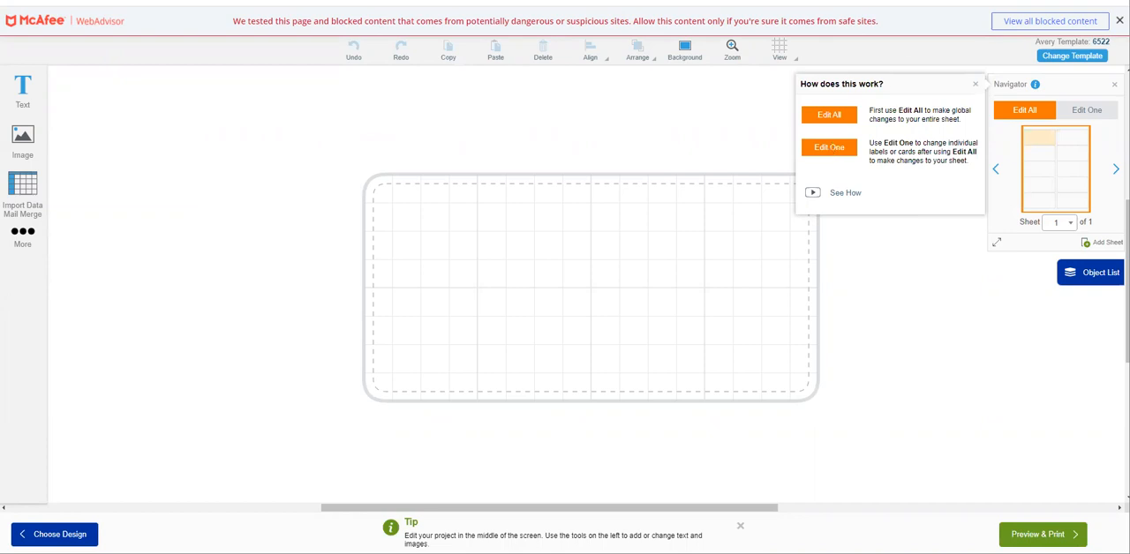
pyautogui.click(1119, 20)
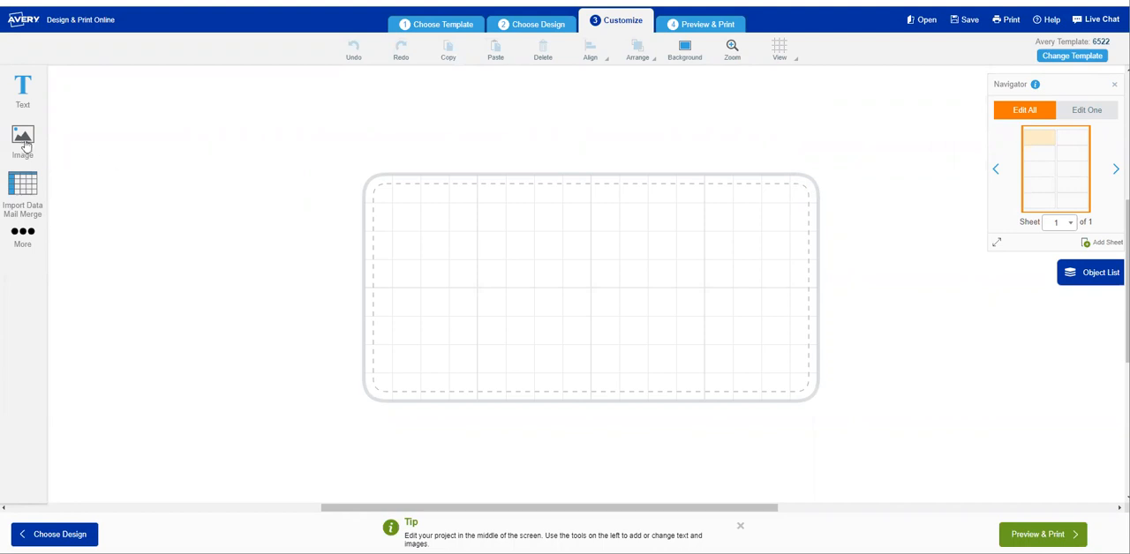
# Add the 36th Birthday Label 2x4 image file from the Projects folder to the blank label.
pyautogui.click(22, 89)
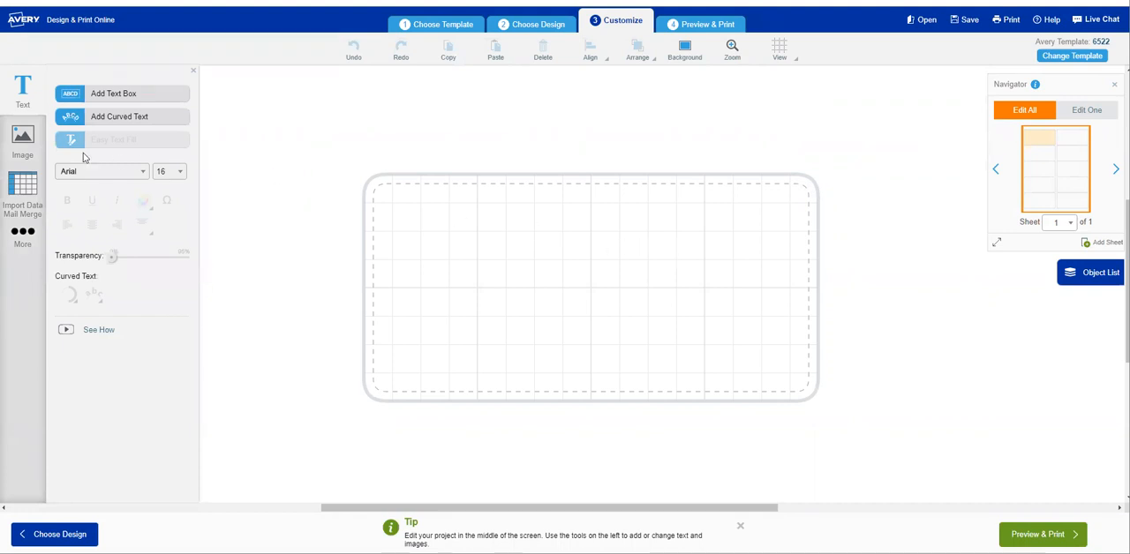
pyautogui.click(20, 145)
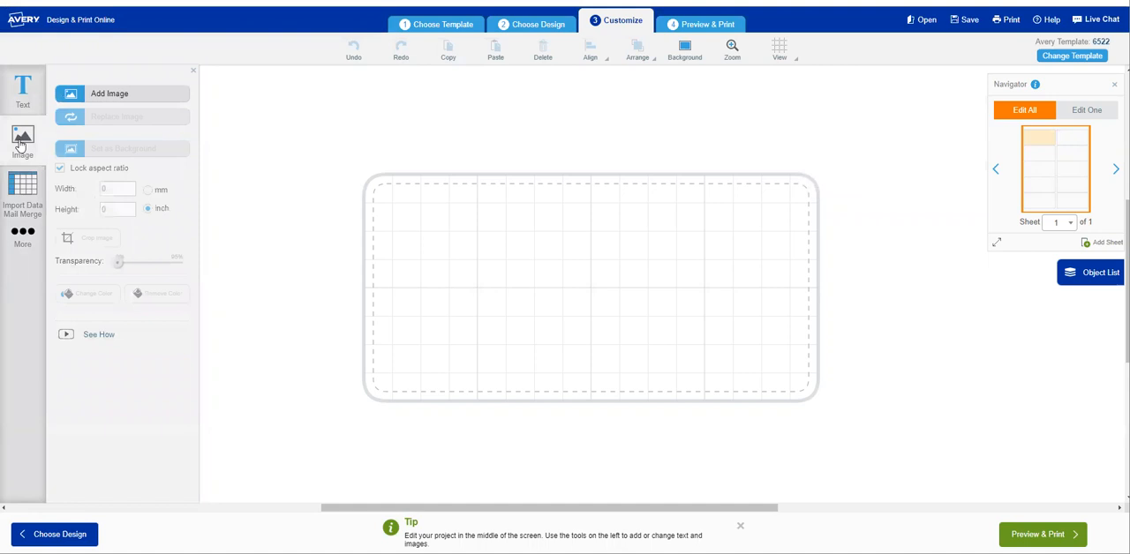
pyautogui.click(109, 96)
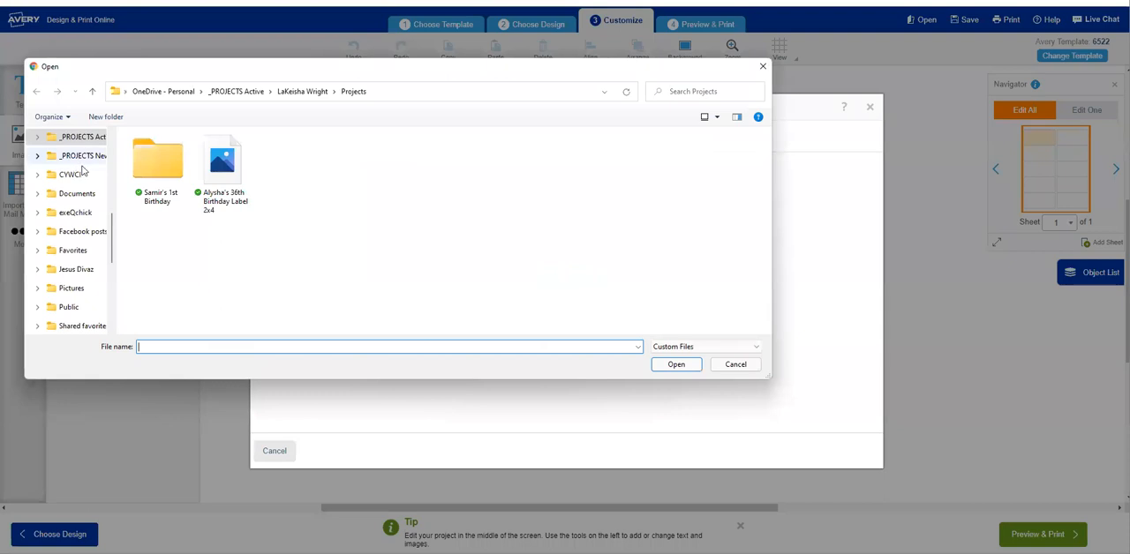
pyautogui.click(222, 172)
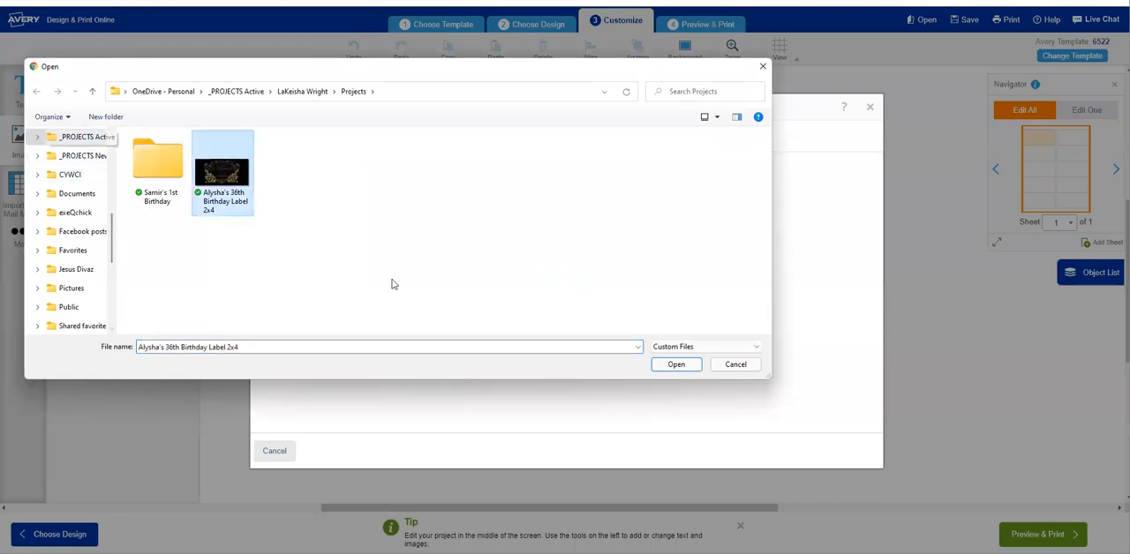
pyautogui.click(667, 364)
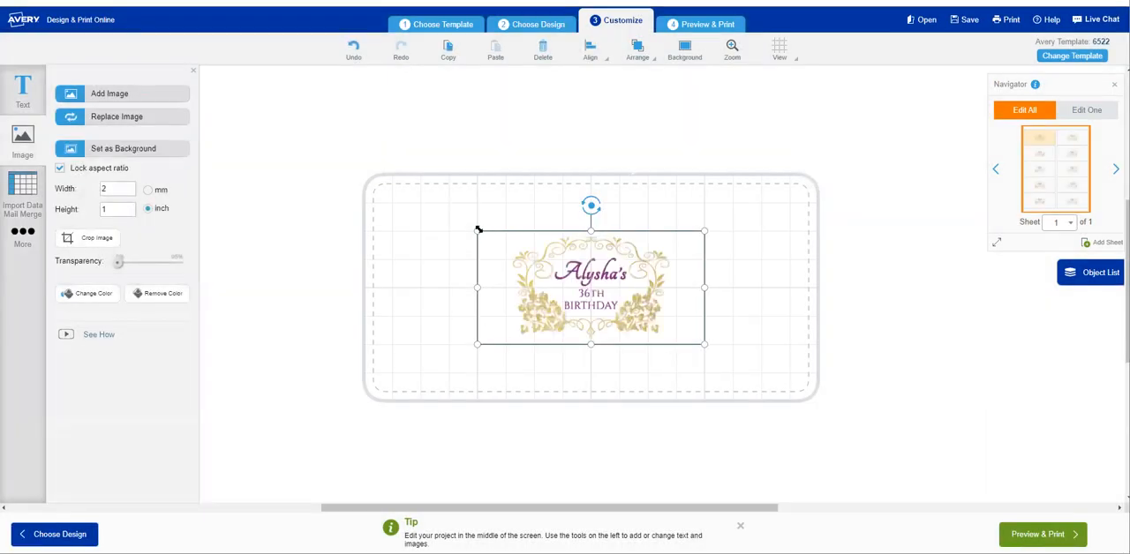
pyautogui.moveTo(478, 230); pyautogui.dragTo(393, 192)
pyautogui.moveTo(705, 343); pyautogui.dragTo(780, 389)
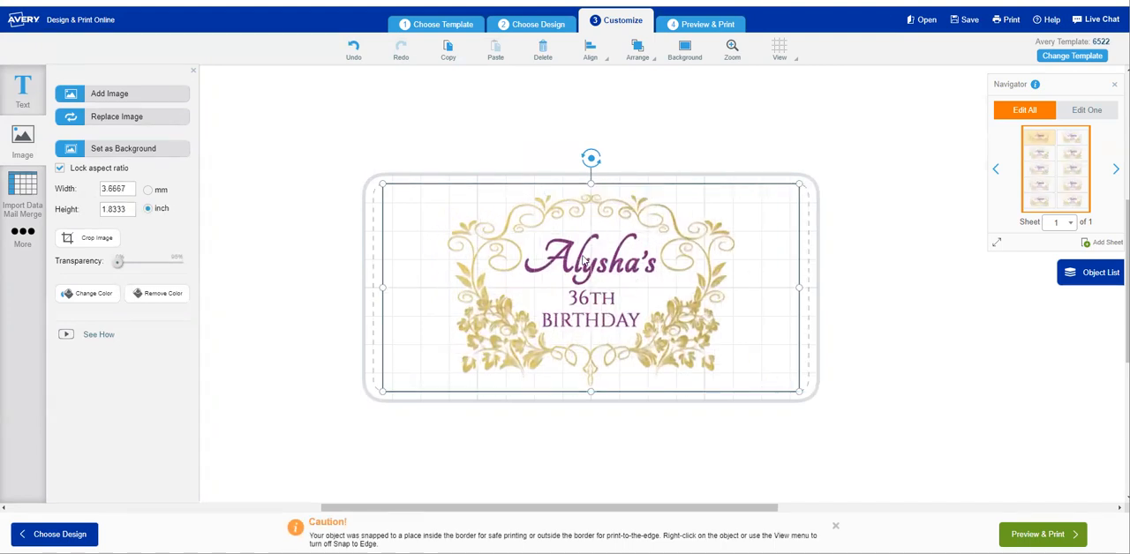
pyautogui.rightClick(639, 283)
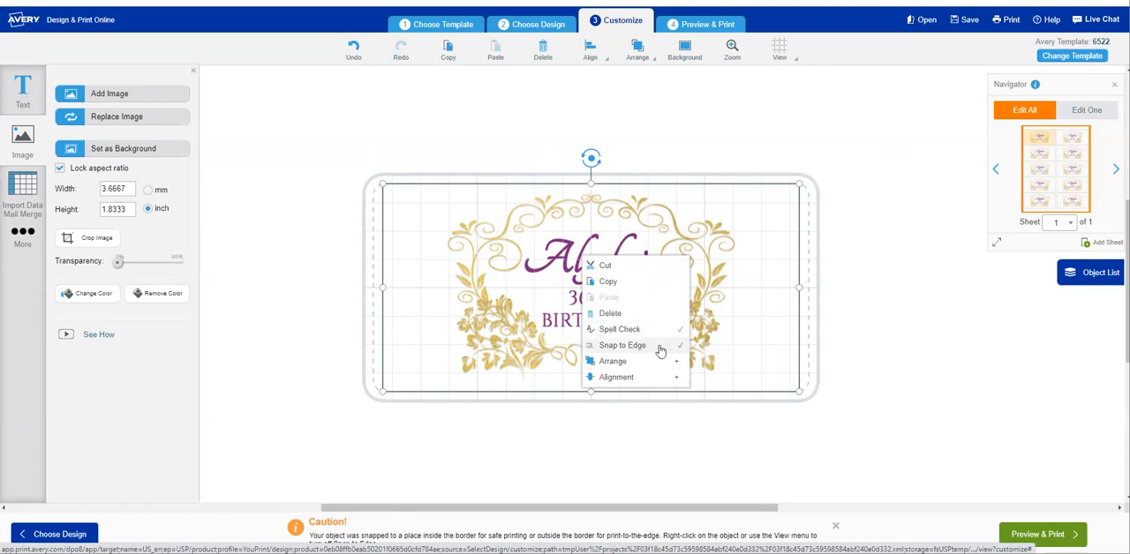
pyautogui.click(351, 55)
pyautogui.click(352, 53)
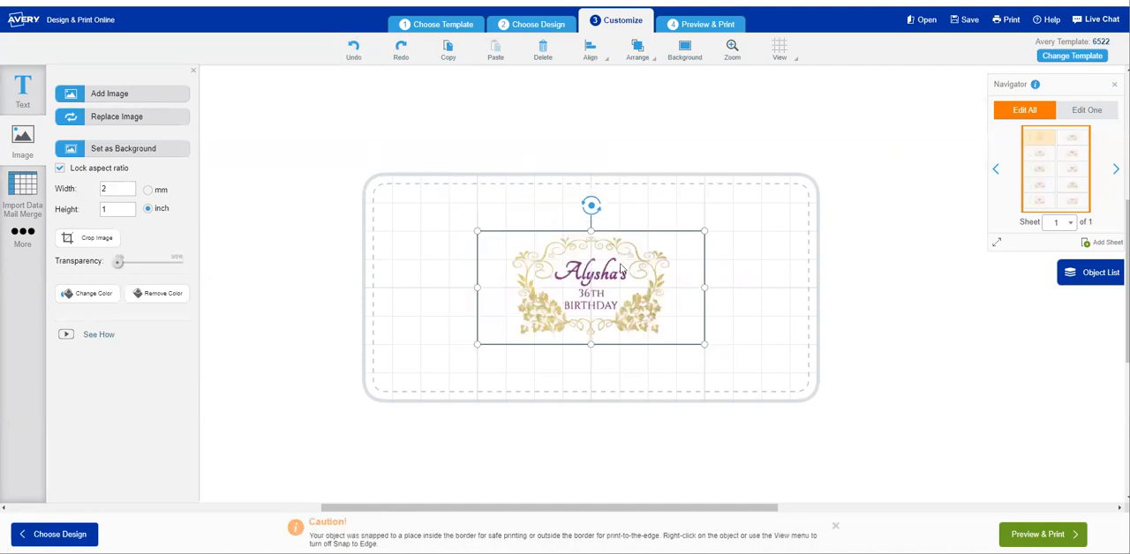
pyautogui.rightClick(622, 266)
pyautogui.click(658, 355)
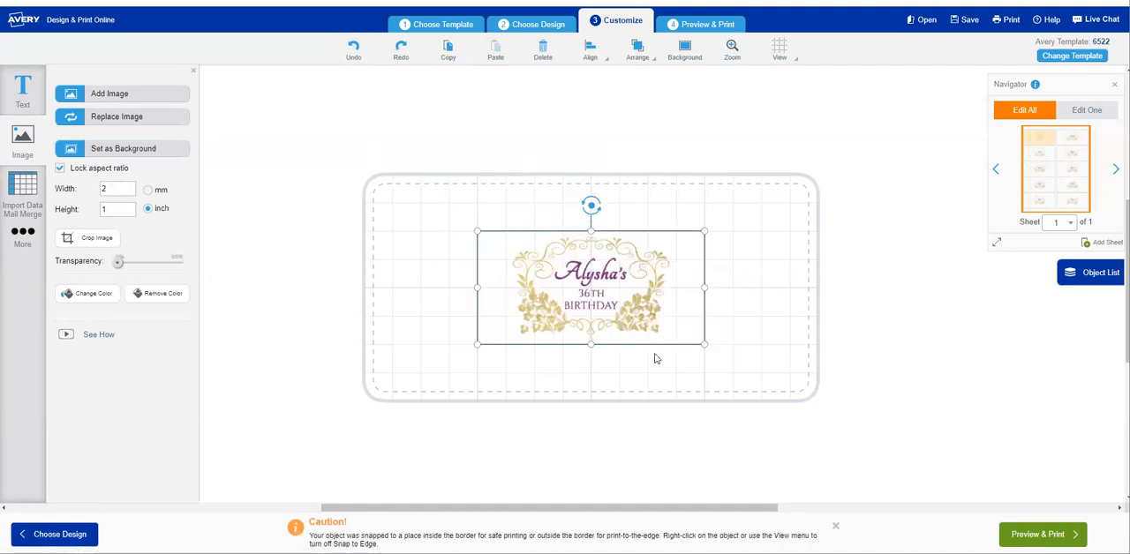
pyautogui.rightClick(562, 257)
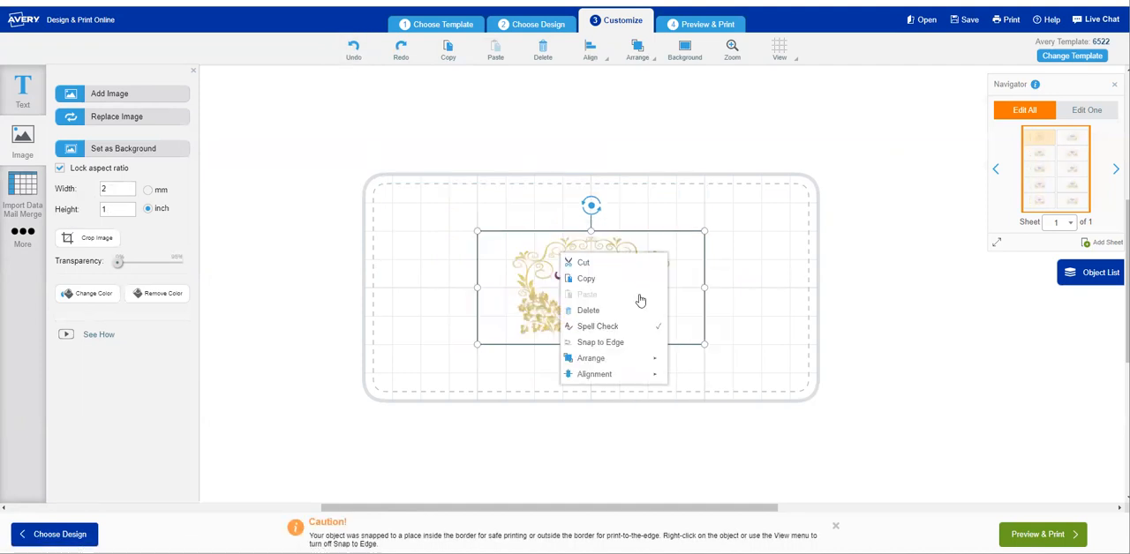
pyautogui.click(619, 342)
# Enlarge the birthday image to about 3.67 by 1.83 inches and undo a trial rotation.
pyautogui.moveTo(476, 231); pyautogui.dragTo(429, 194)
pyautogui.moveTo(704, 344); pyautogui.dragTo(758, 386)
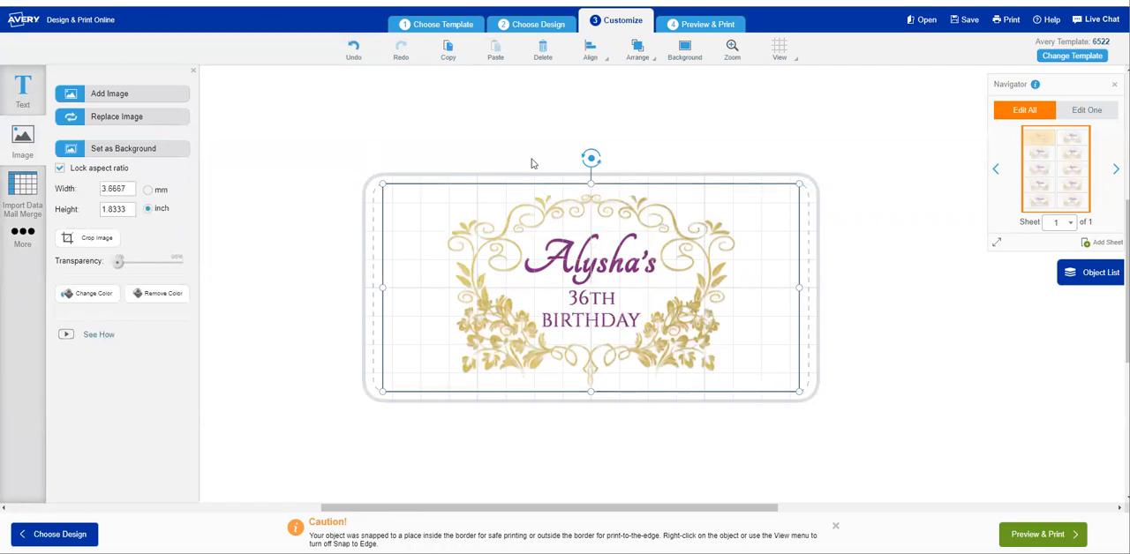
pyautogui.moveTo(589, 159); pyautogui.dragTo(694, 135)
pyautogui.click(354, 62)
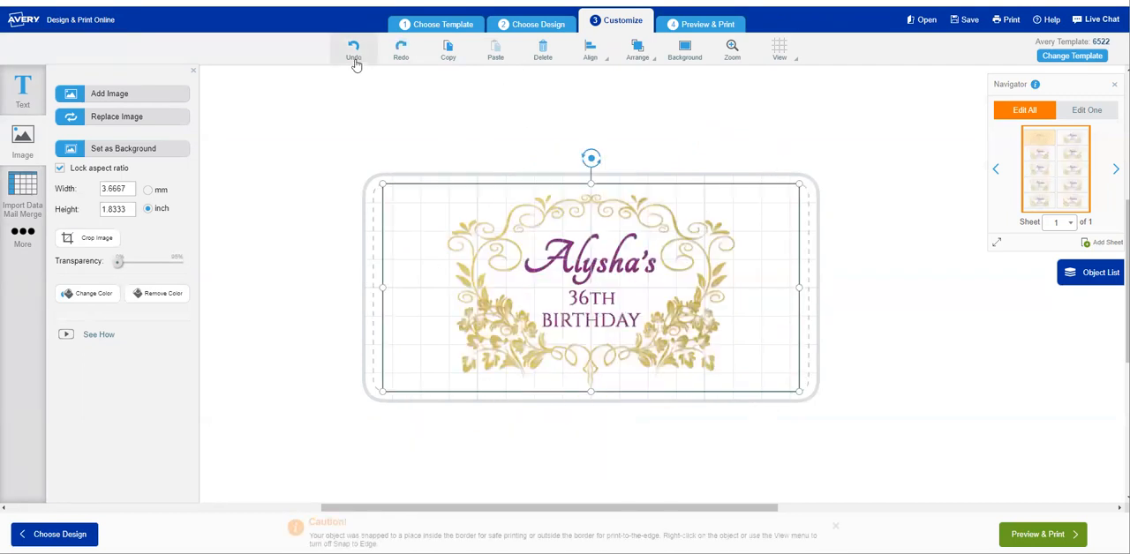
# Center the birthday image on the template and deselect it.
pyautogui.rightClick(644, 268)
pyautogui.moveTo(700, 382)
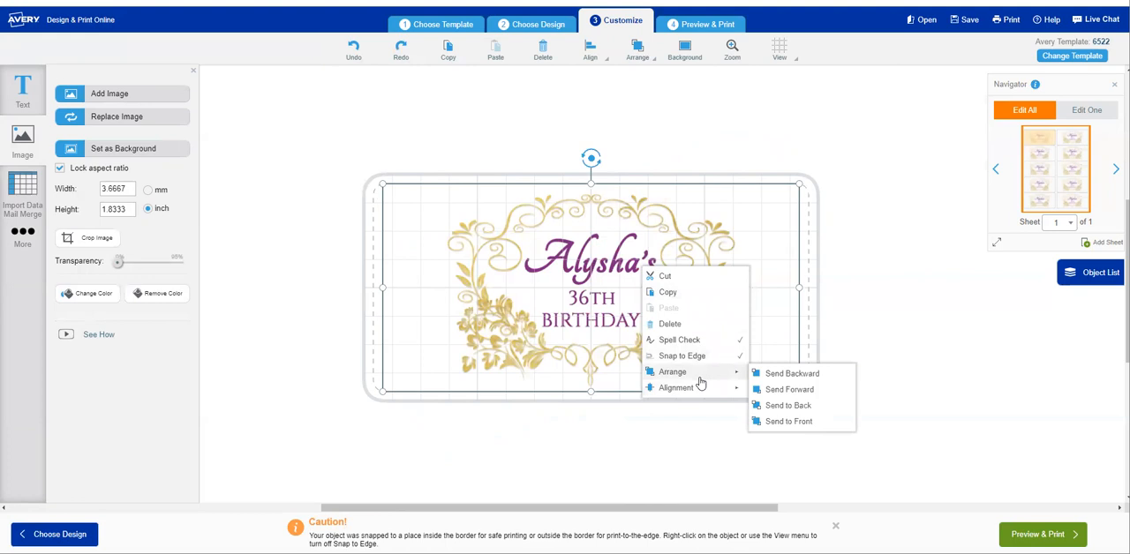
pyautogui.moveTo(727, 395)
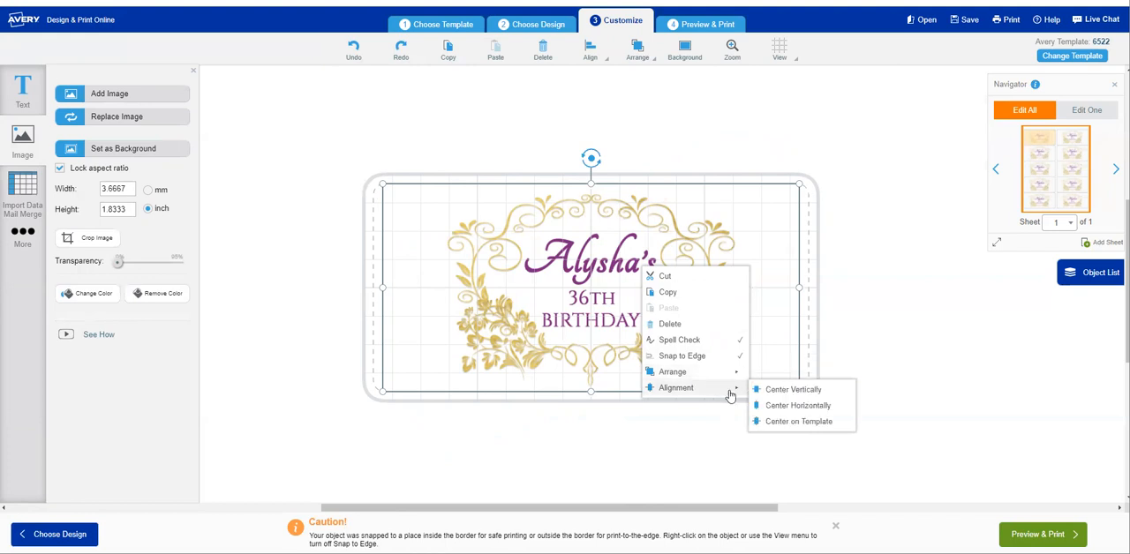
pyautogui.click(806, 422)
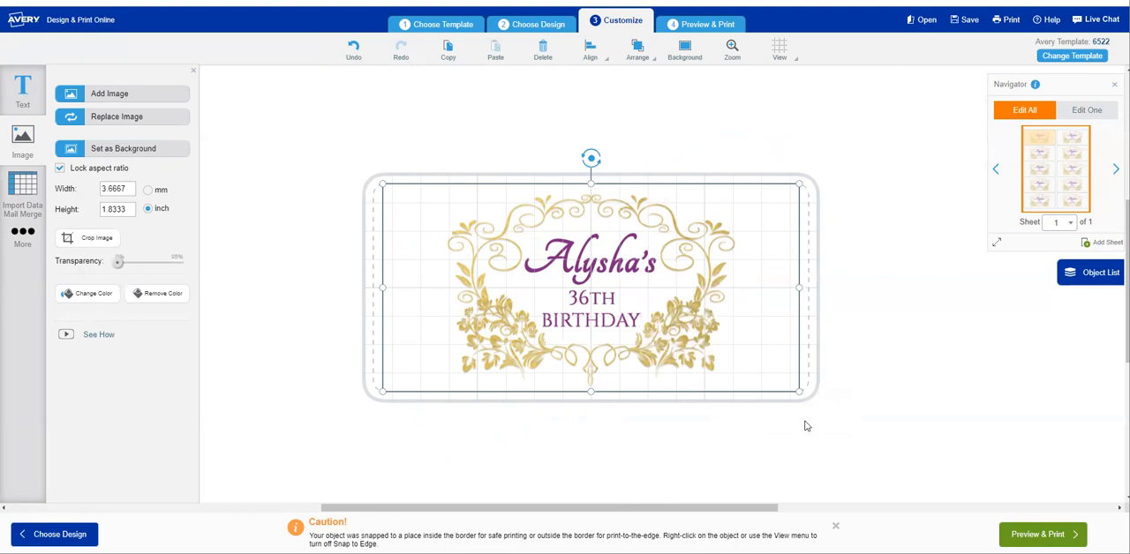
pyautogui.click(916, 228)
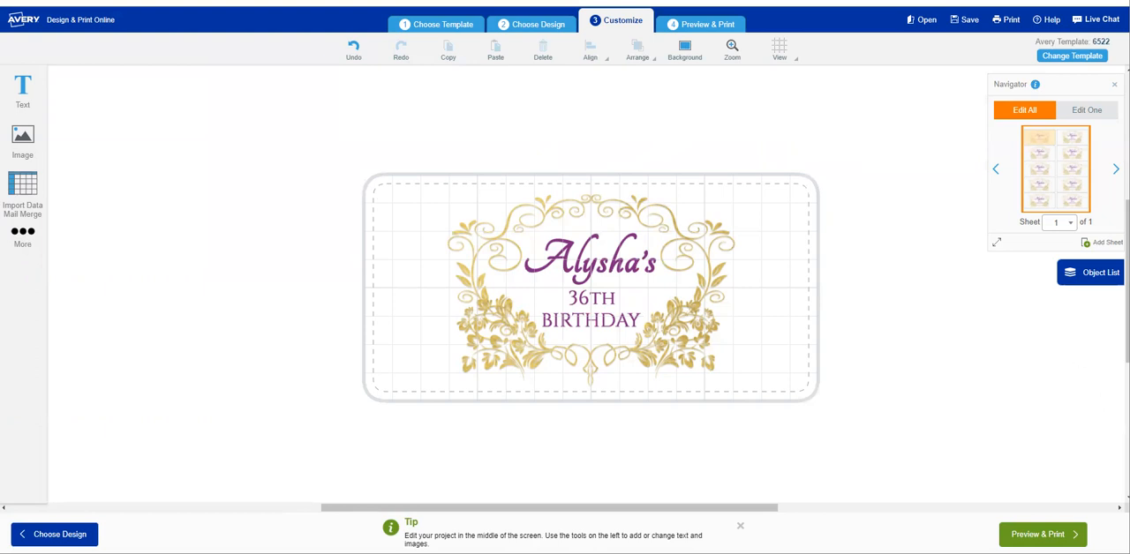
# Preview the full label sheet and review the WePrint pricing table, closing it when done.
pyautogui.click(1042, 534)
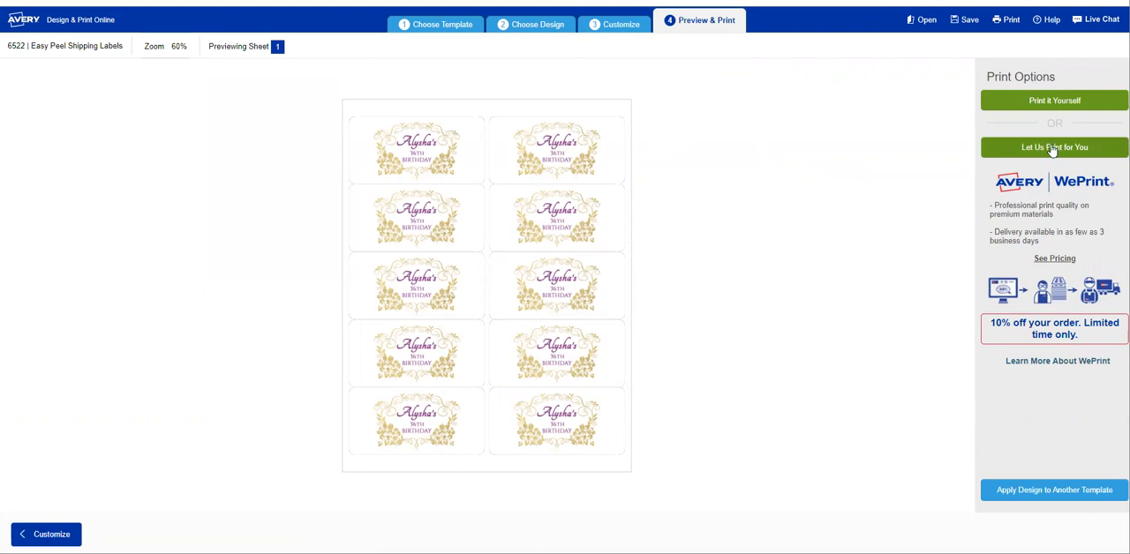
pyautogui.click(1056, 260)
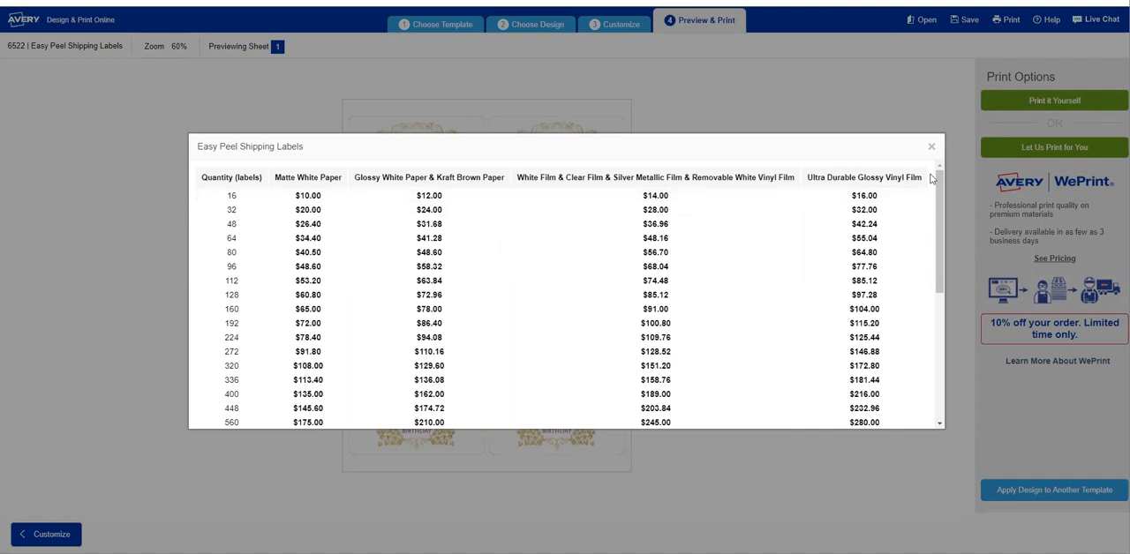
pyautogui.click(932, 146)
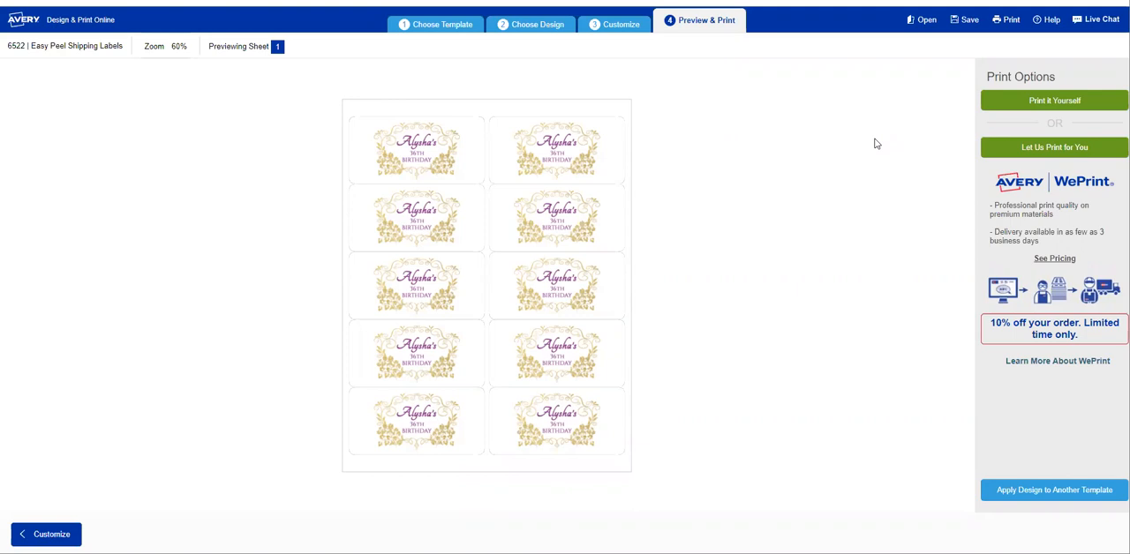
# Choose to print the label sheet yourself.
pyautogui.click(1038, 106)
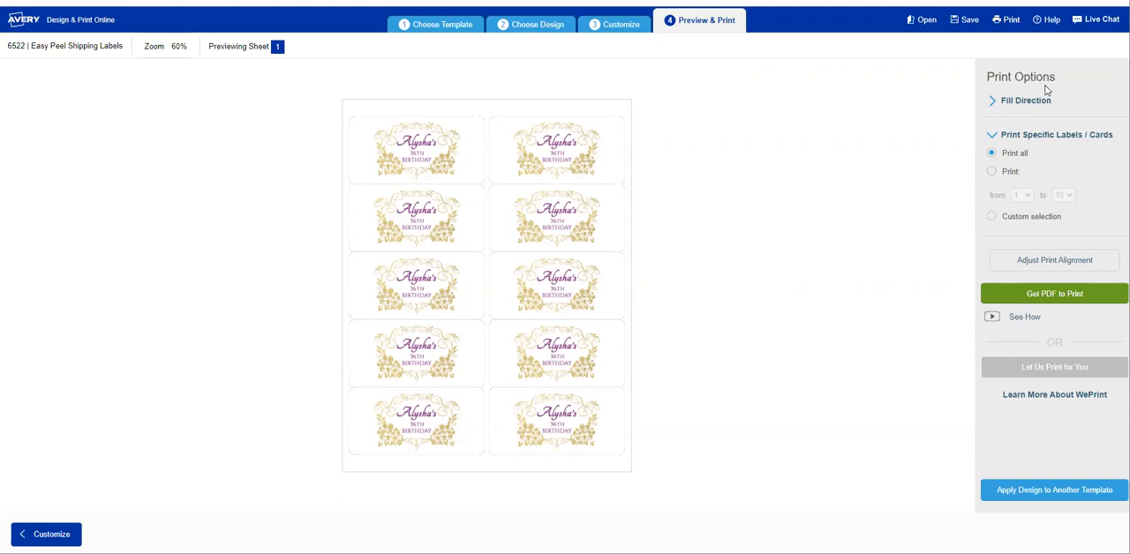
pyautogui.click(964, 27)
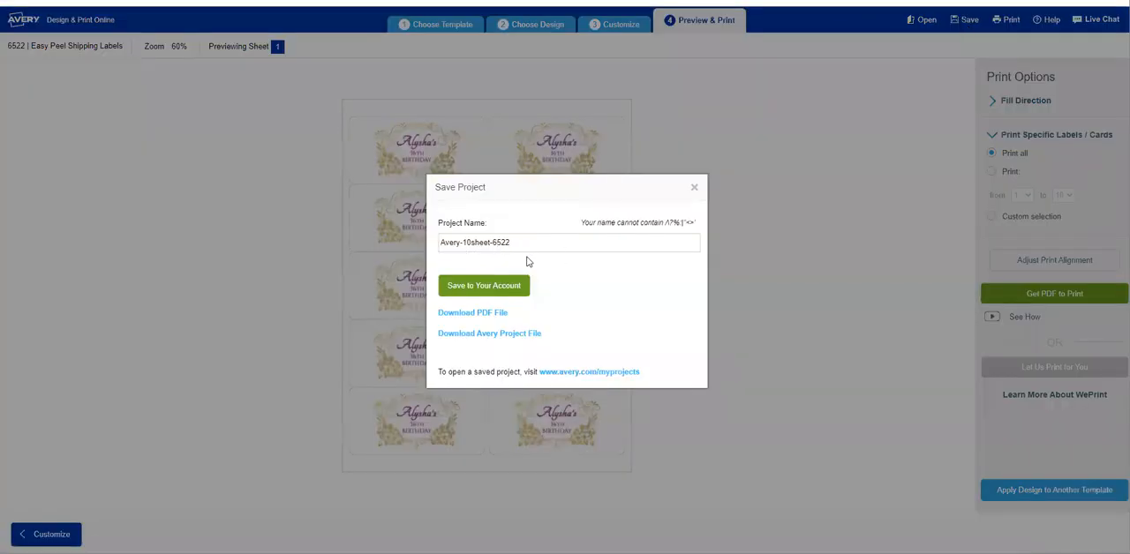
pyautogui.click(554, 244)
pyautogui.moveTo(555, 244); pyautogui.dragTo(435, 252)
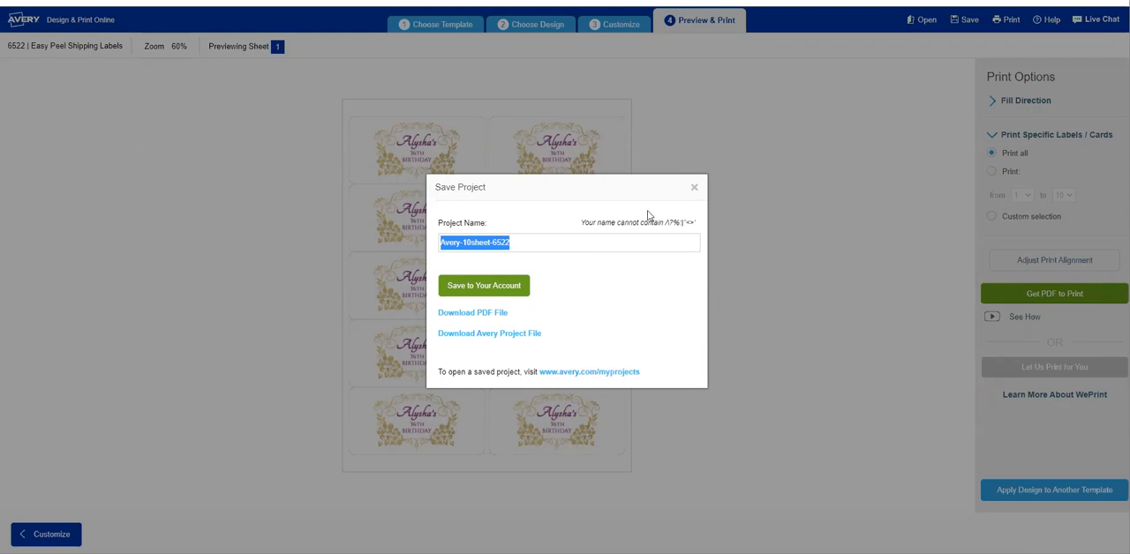
pyautogui.click(695, 188)
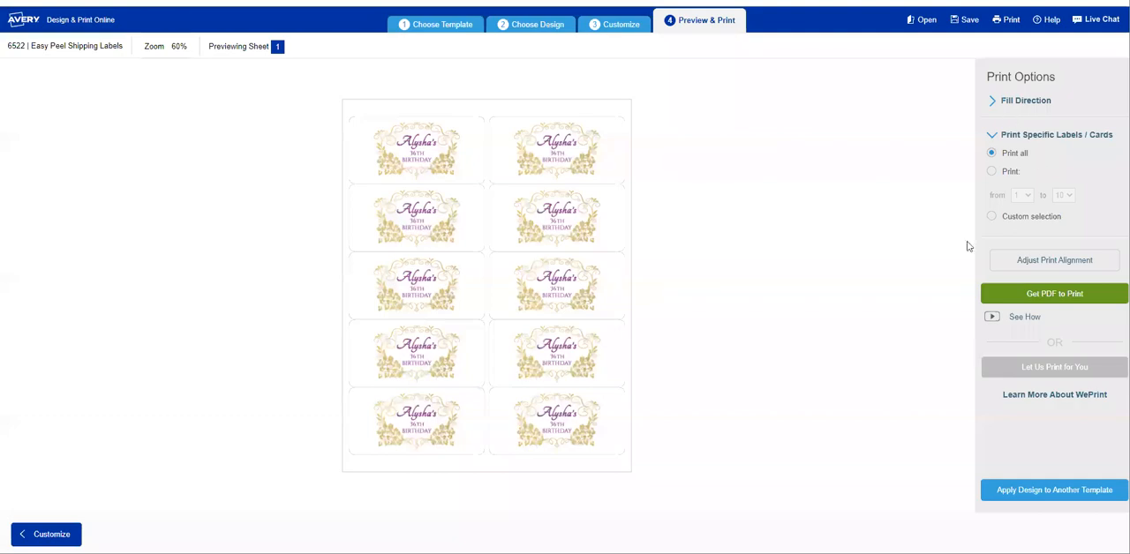
# Request the PDF for printing and save the project to the account, adding "Birthday" at the start of its name.
pyautogui.click(1035, 298)
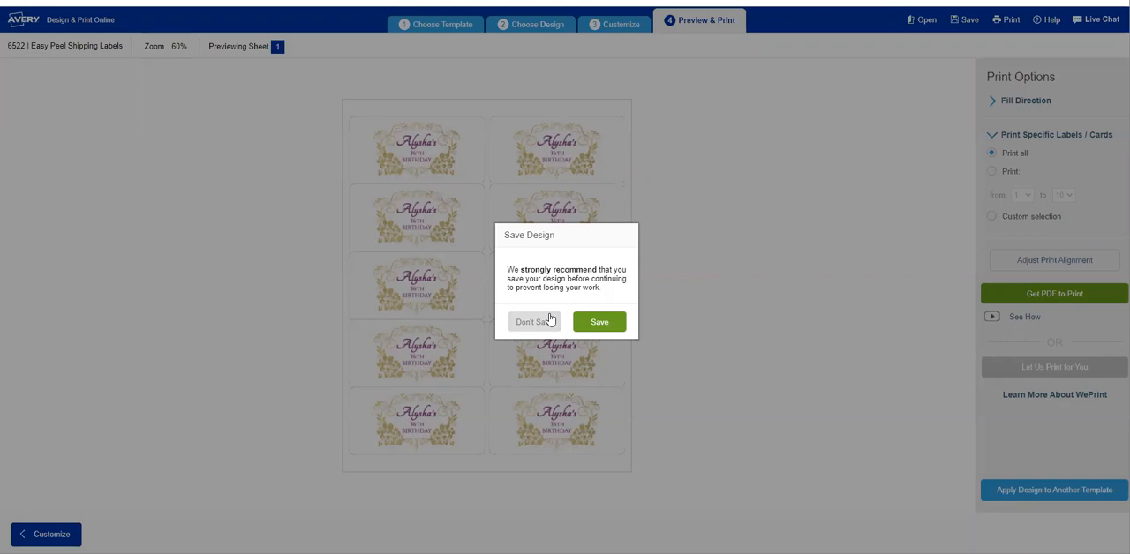
pyautogui.click(604, 323)
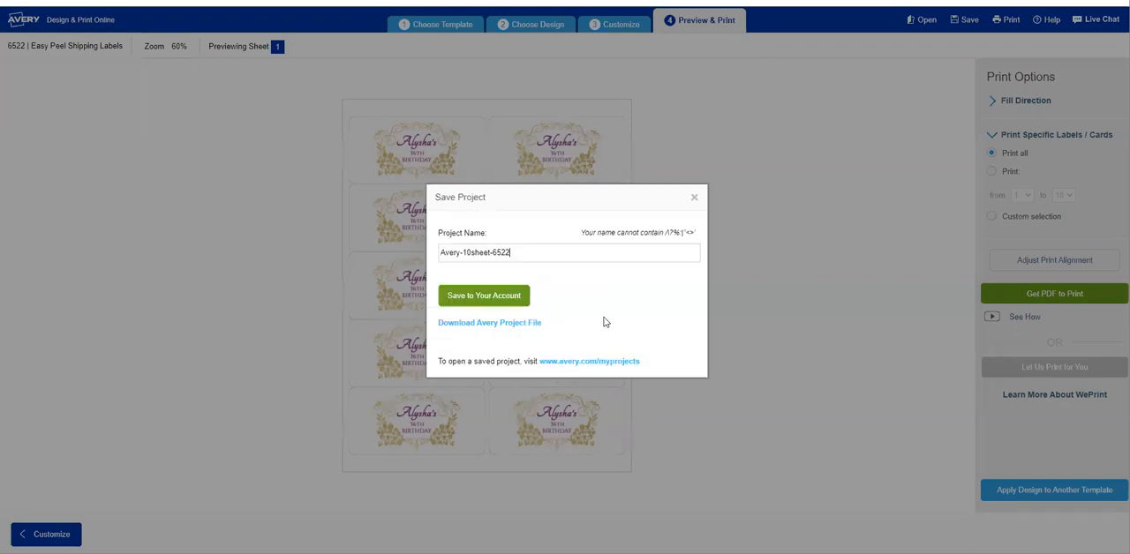
pyautogui.tripleClick(488, 253)
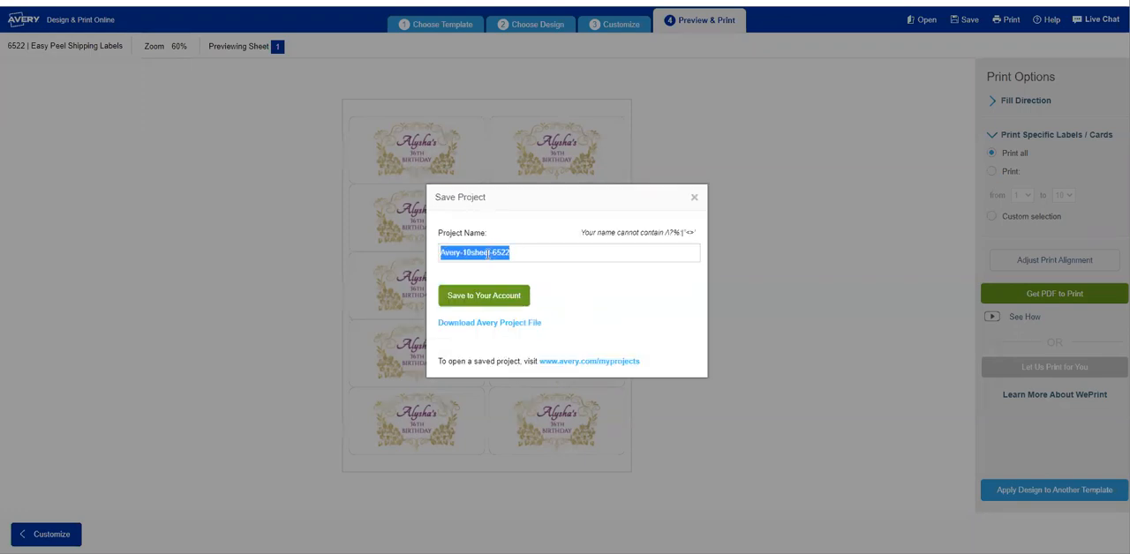
pyautogui.press('Left')
pyautogui.write('Birthday ')
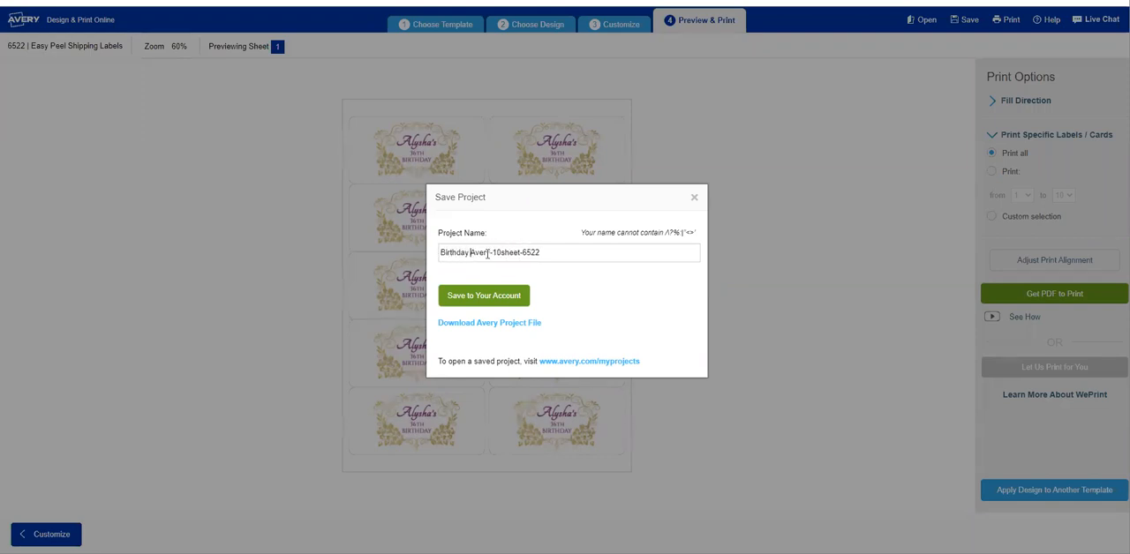
pyautogui.write('Label')
pyautogui.press('BackSpace')
pyautogui.press('BackSpace')
pyautogui.press('BackSpace')
pyautogui.press('BackSpace')
pyautogui.press('BackSpace')
pyautogui.click(485, 300)
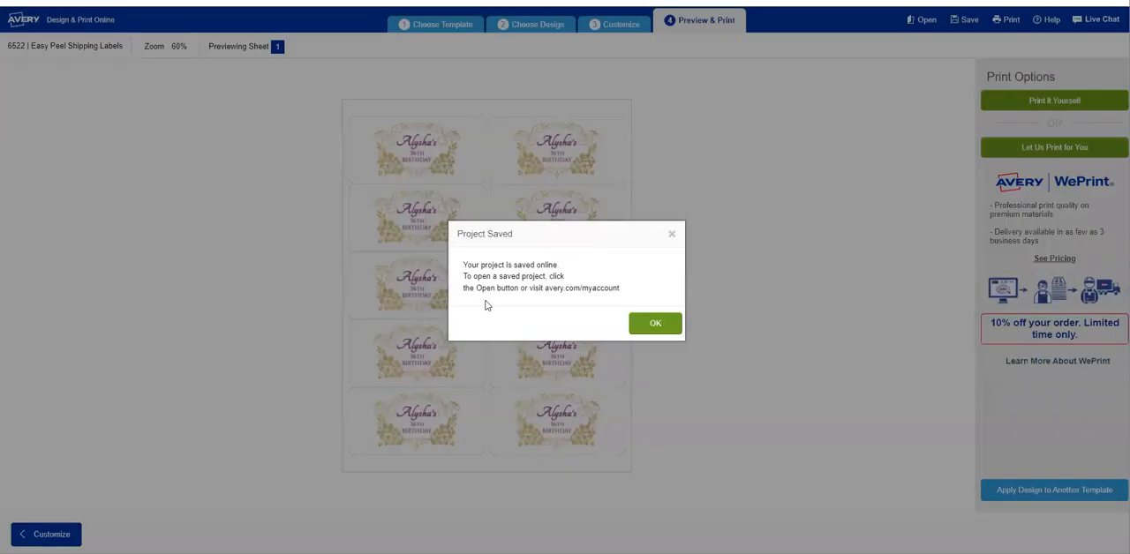
pyautogui.click(656, 324)
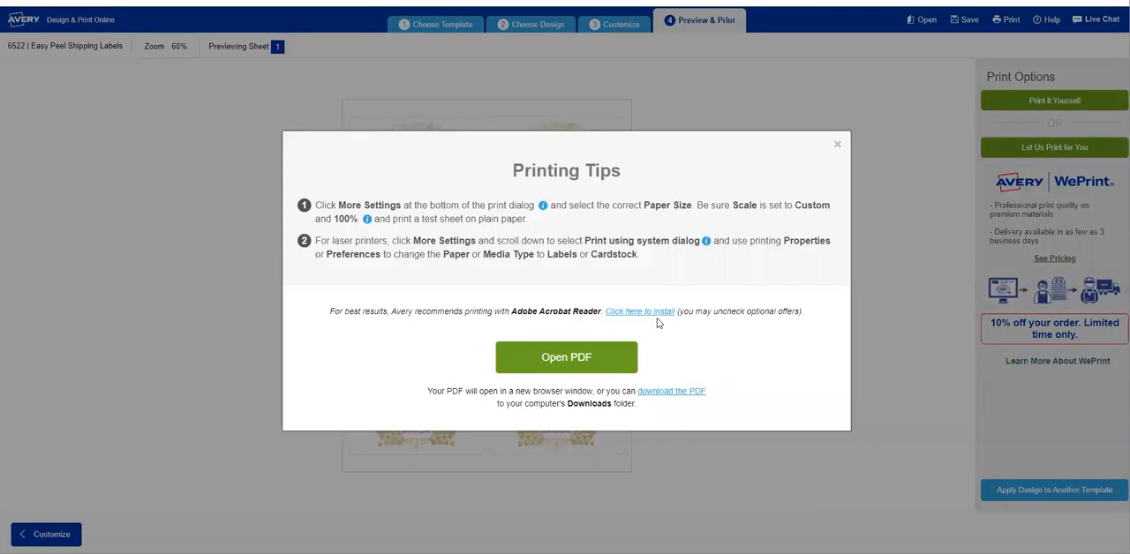
# Open the PDF to look over the full label sheet, and return to the project preview, closing the follow-up offer.
pyautogui.click(566, 357)
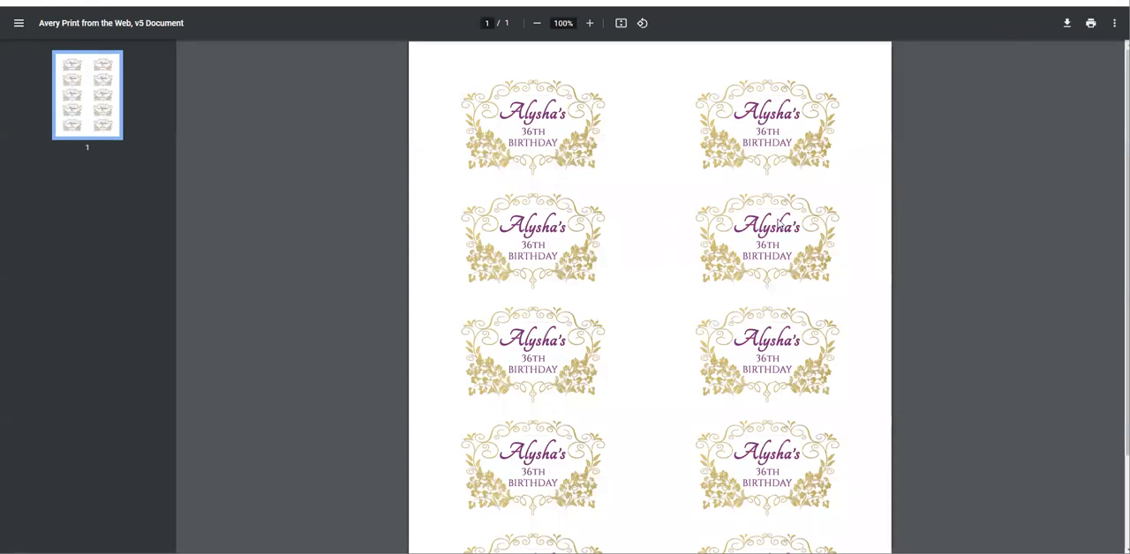
pyautogui.scroll(-1, 558, 331)
pyautogui.scroll(-2, 691, 340)
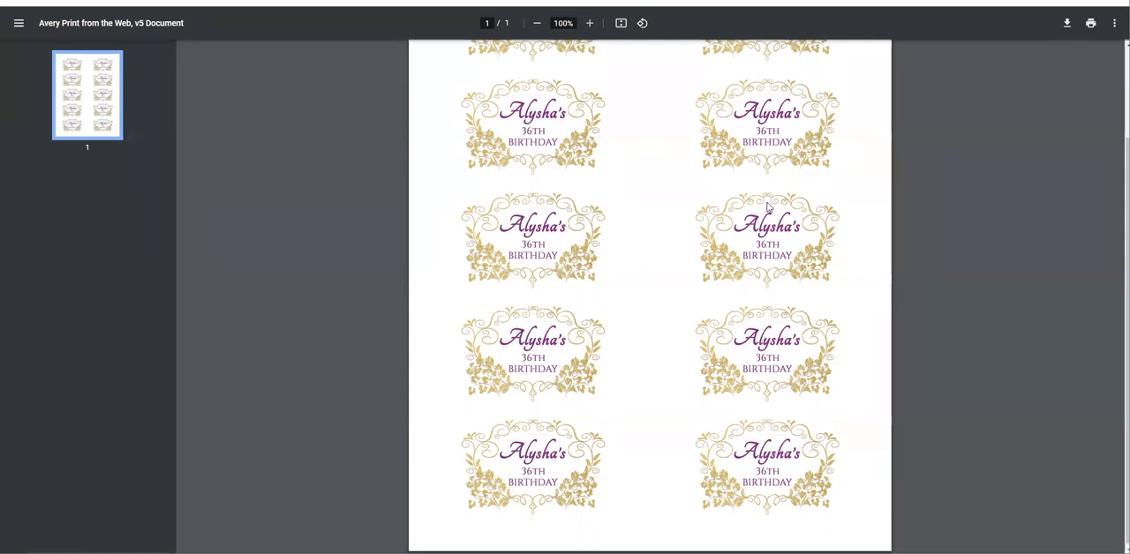
pyautogui.scroll(2, 767, 207)
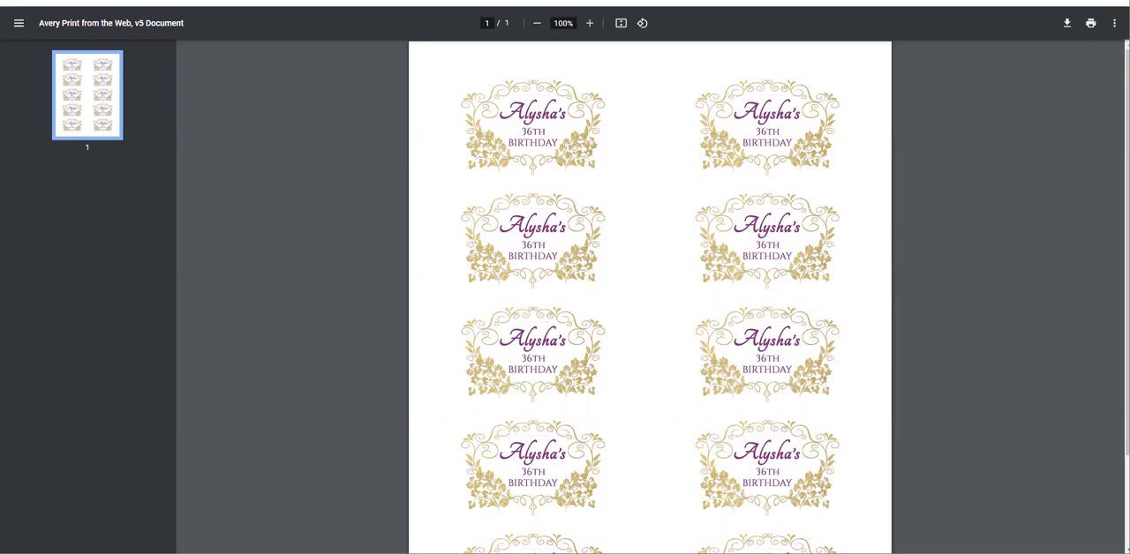
pyautogui.hotkey('ctrl', 'shift', 'Tab')
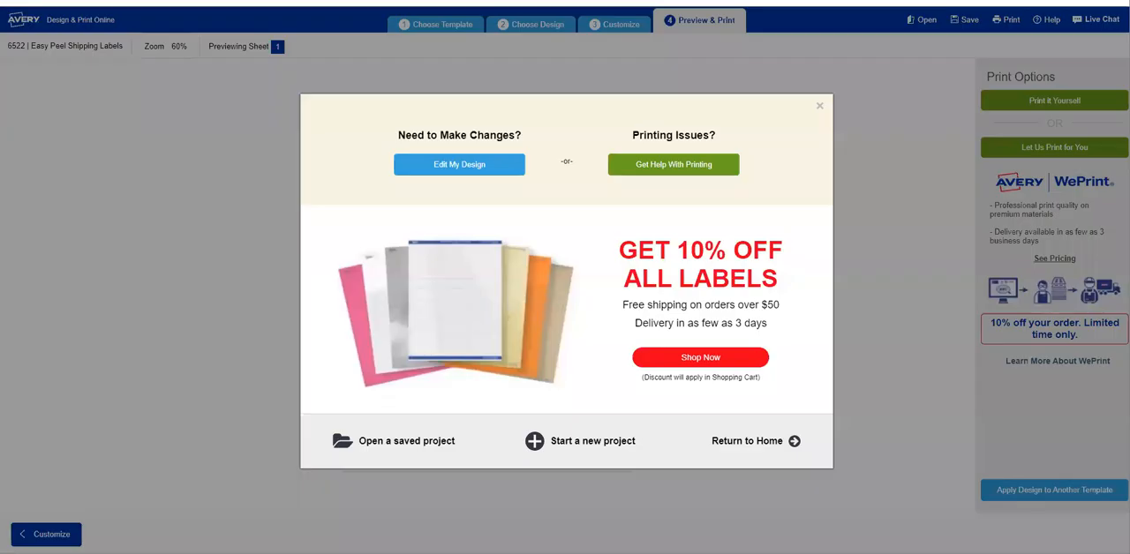
pyautogui.click(820, 107)
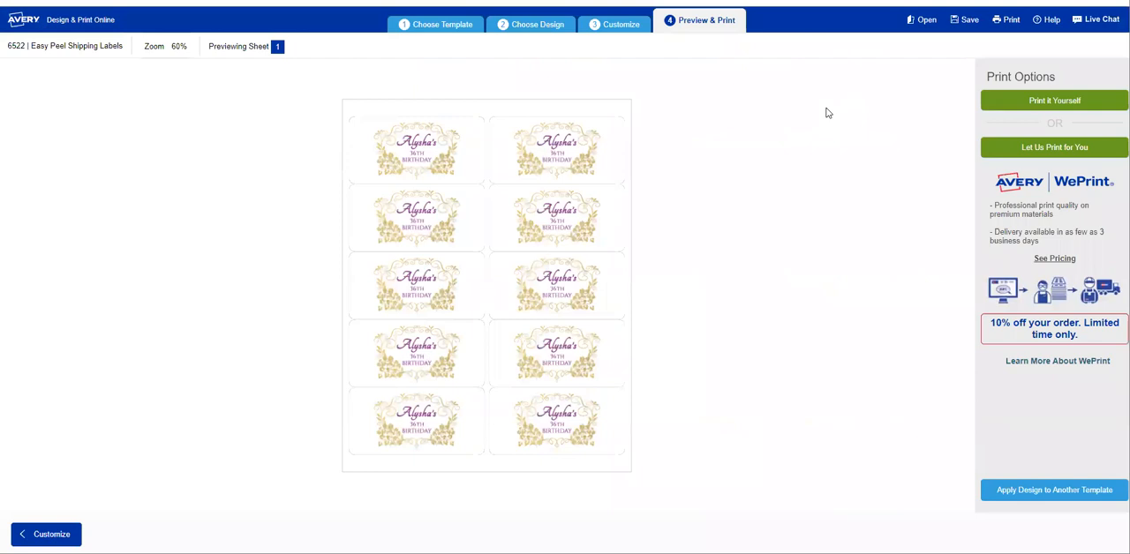